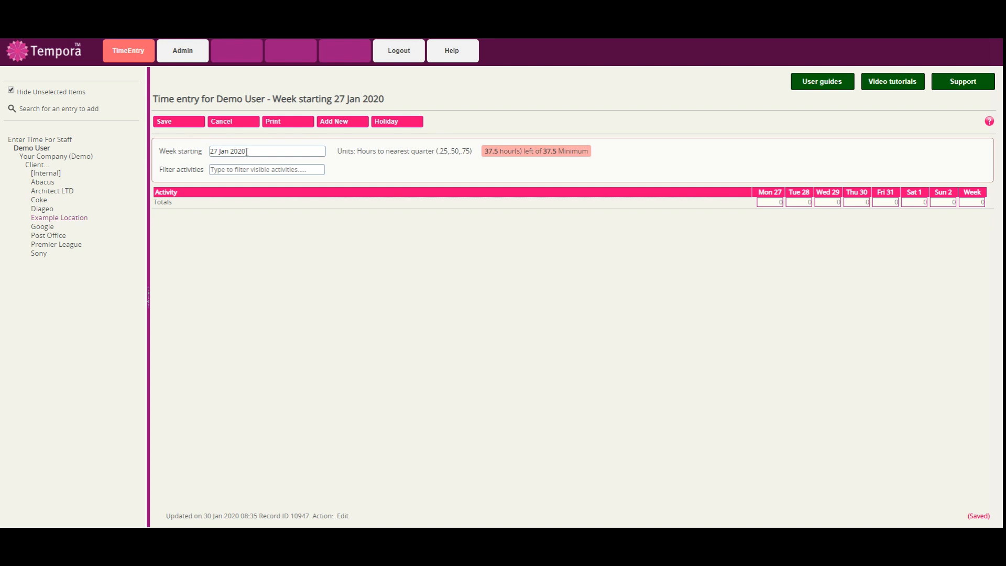
click(247, 152)
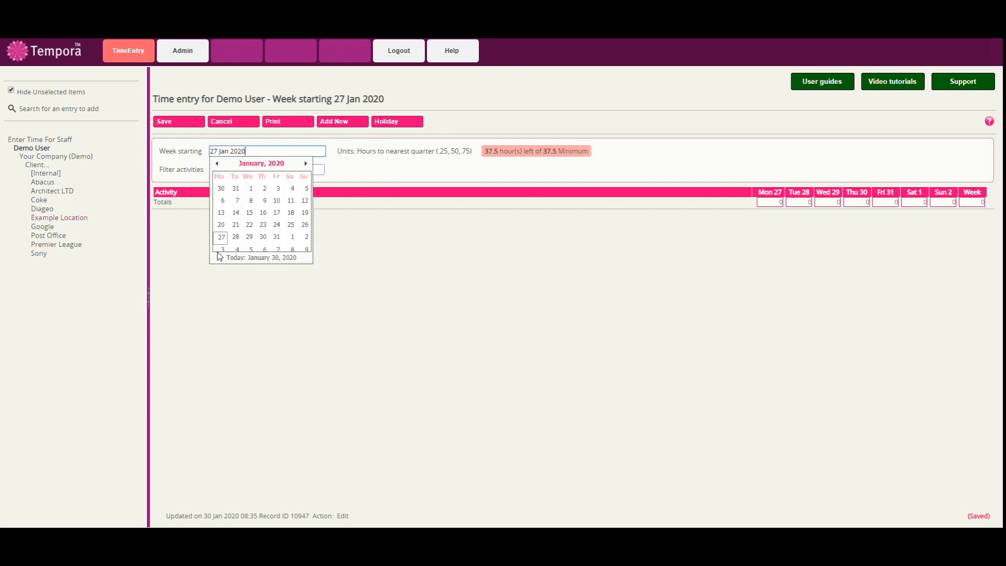
click(420, 244)
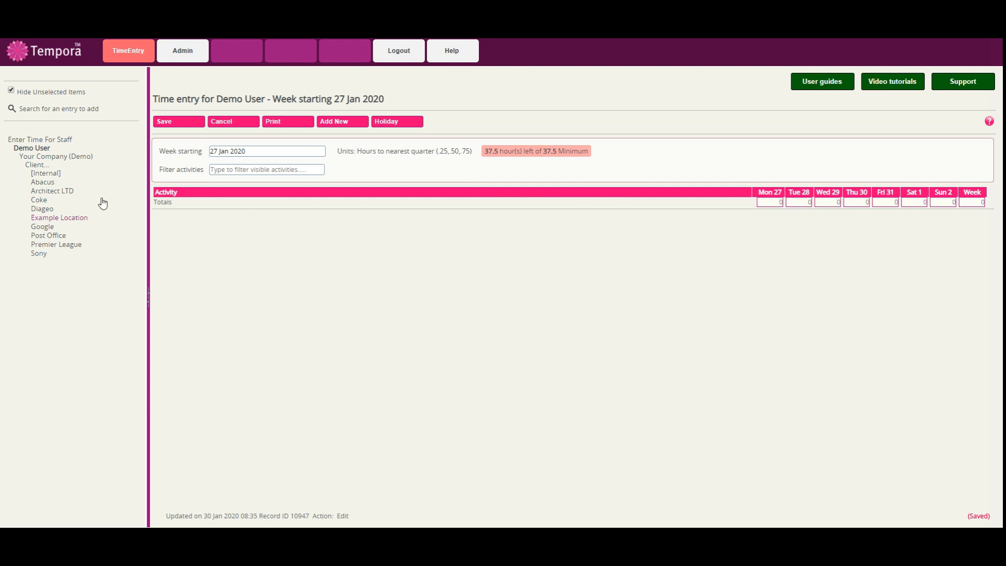
Add the activity Abacus > Digital Work > CPC Budget Analysis to the timesheet.
click(48, 182)
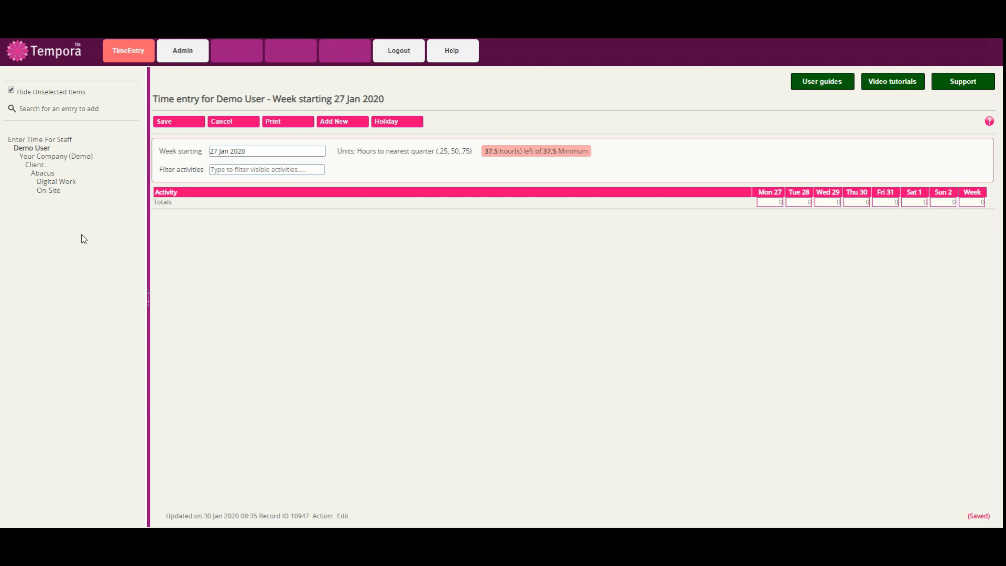
click(59, 182)
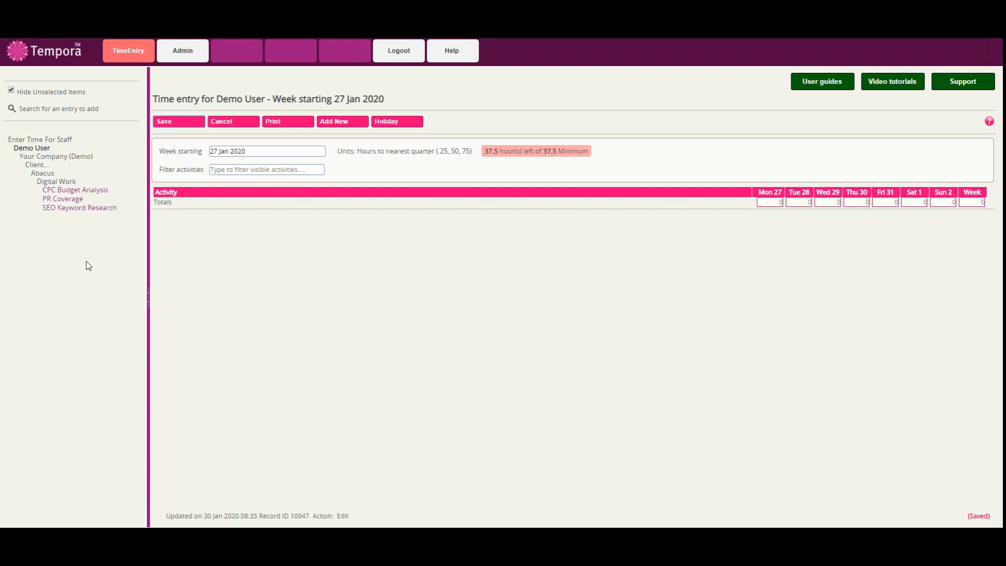
click(95, 193)
click(342, 128)
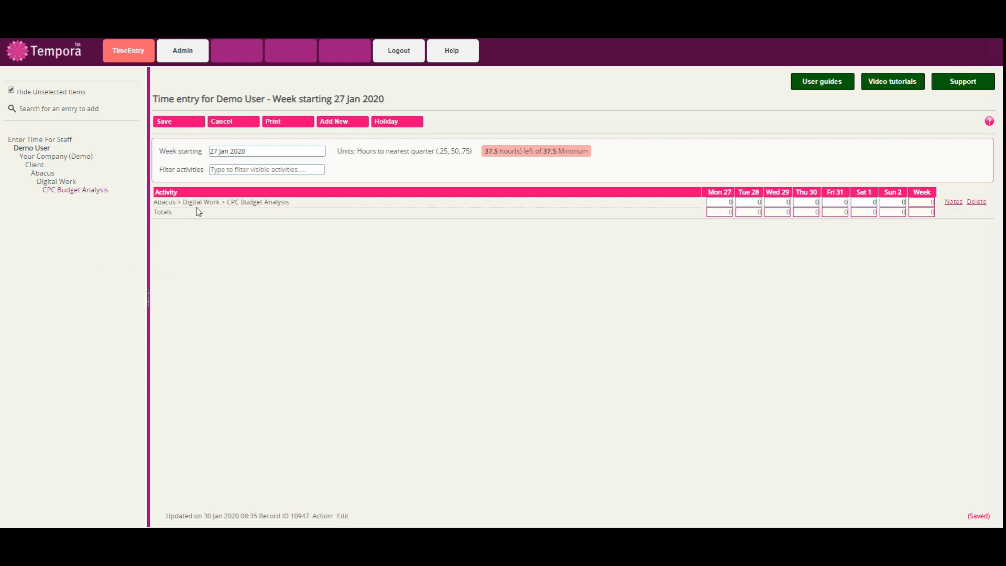
Add the client Sony's Digital Work activity SEO Keyword Research to the timesheet.
click(36, 165)
click(41, 254)
click(57, 182)
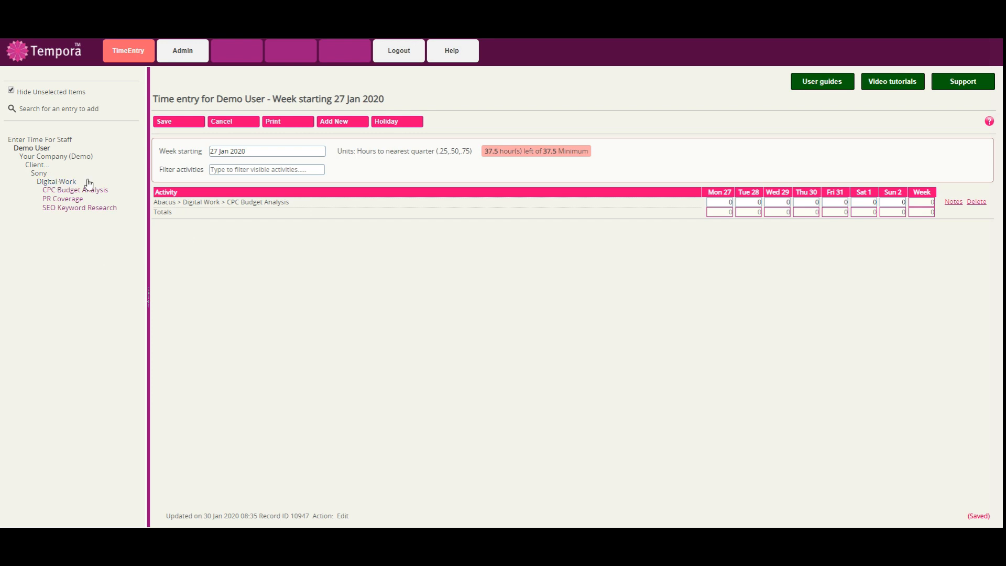
click(84, 210)
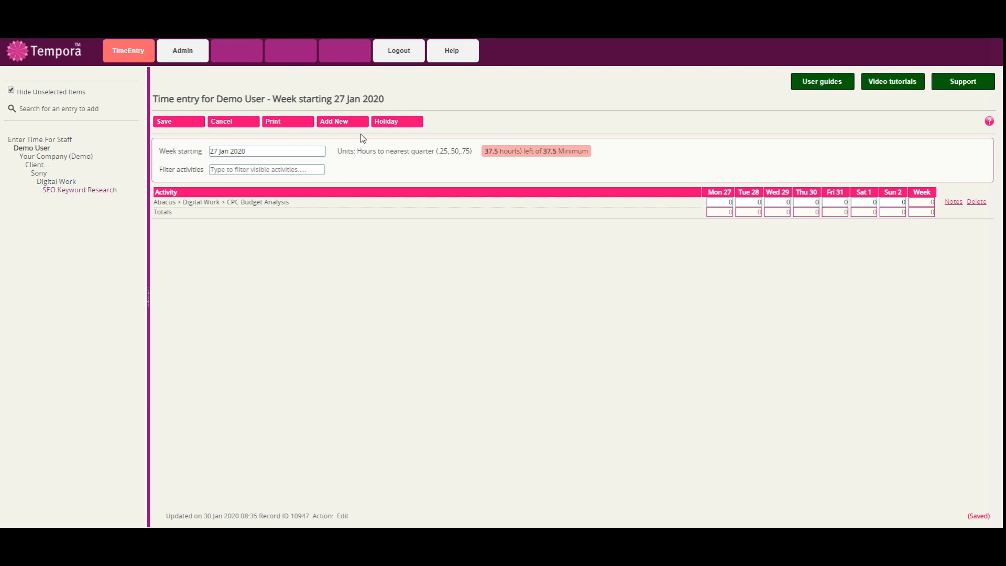
click(347, 126)
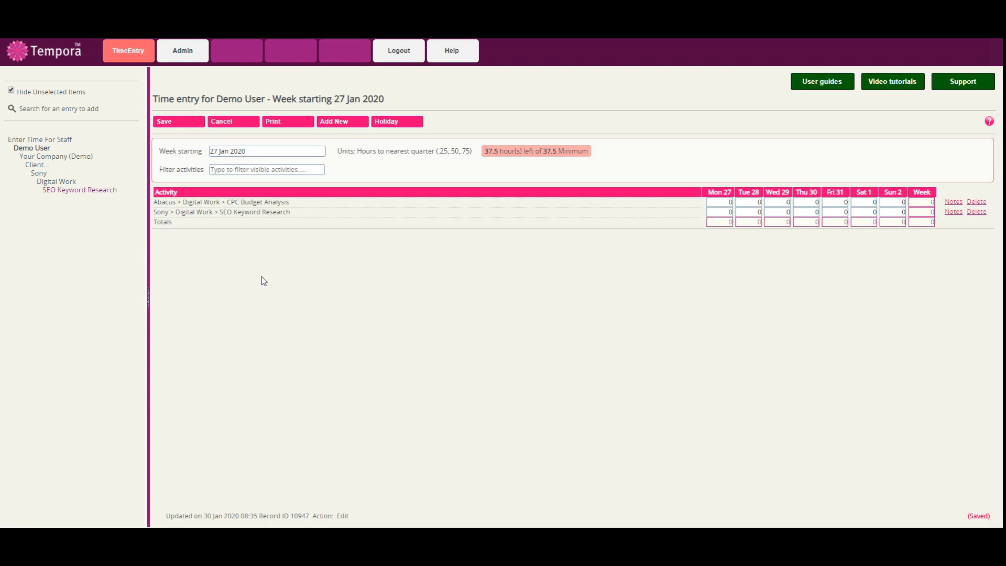
Search the entries for "site" and add Google > Project 2 > Site visit to the timesheet.
click(72, 112)
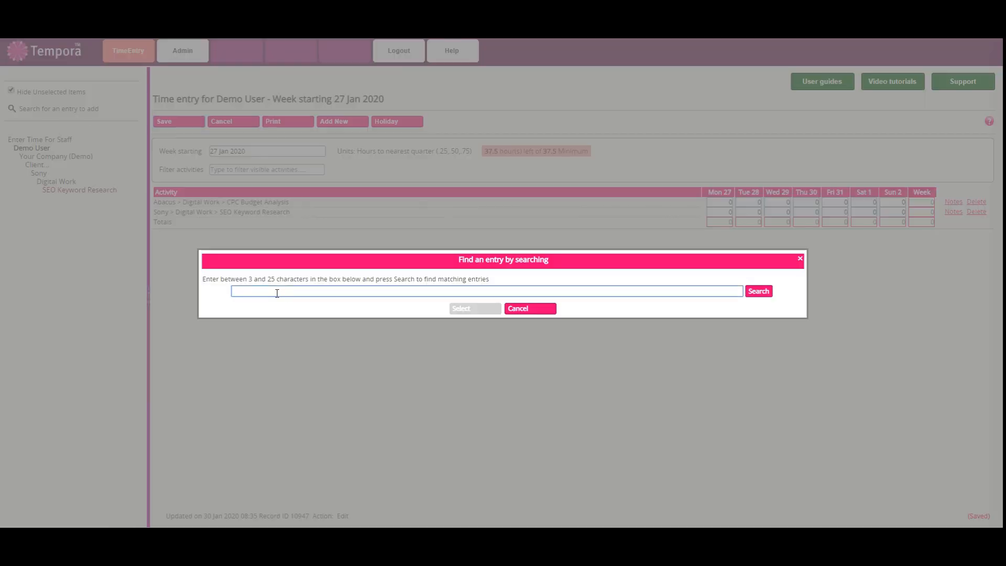
text(site)
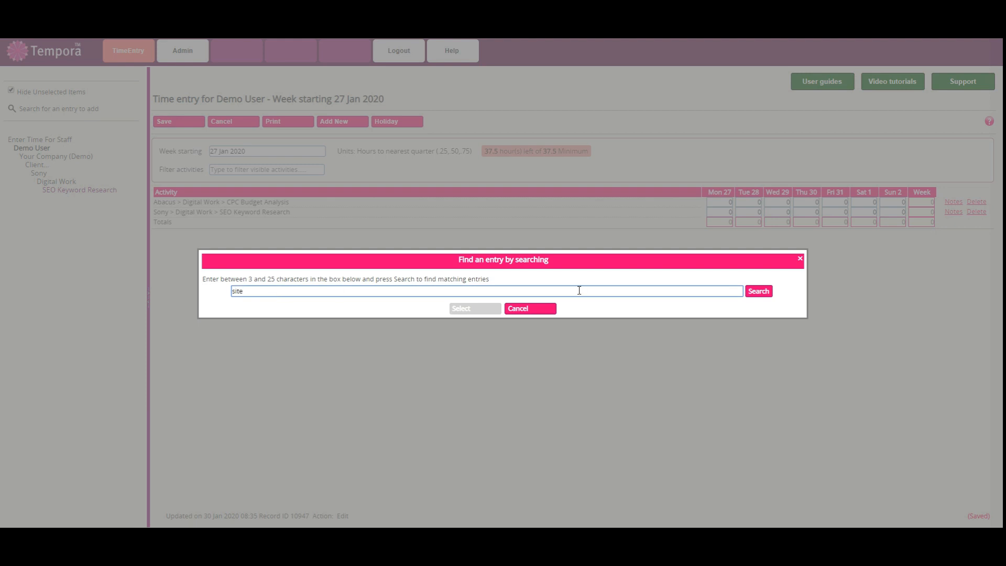
click(750, 300)
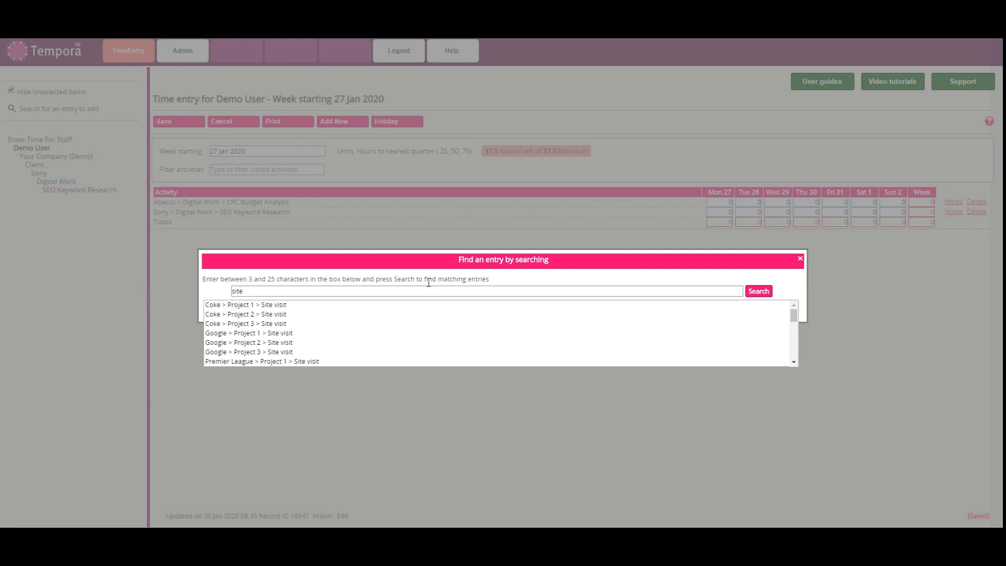
click(309, 341)
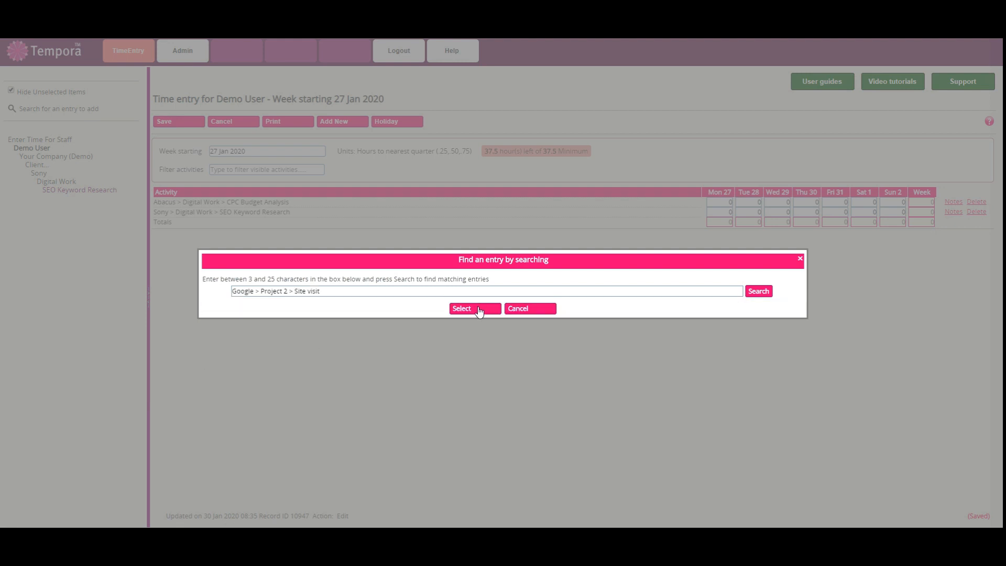
click(478, 309)
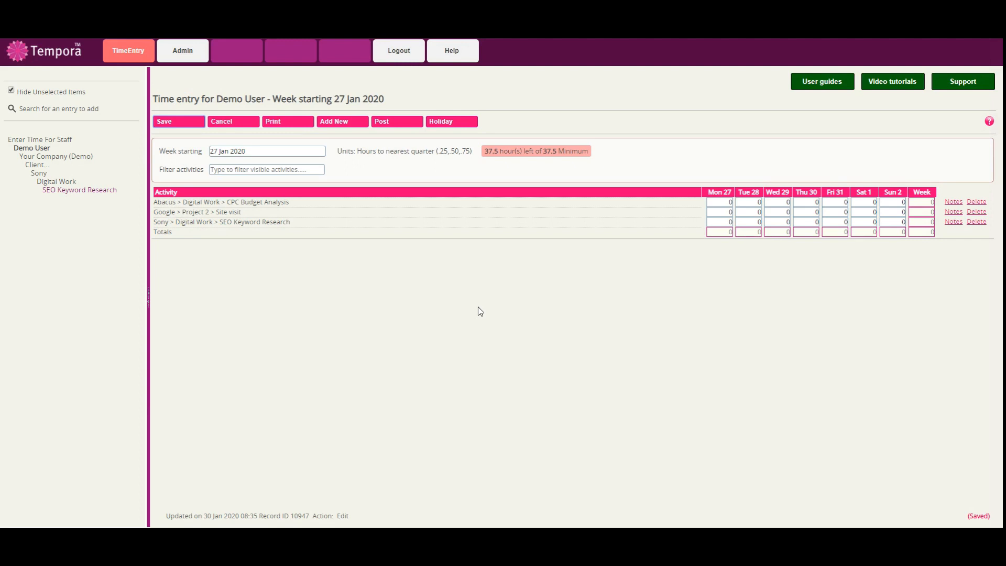
Enter Monday hours of 1 for Abacus, 2 for Google and 3 for Sony, and save the timesheet.
click(723, 203)
text(1)
click(723, 212)
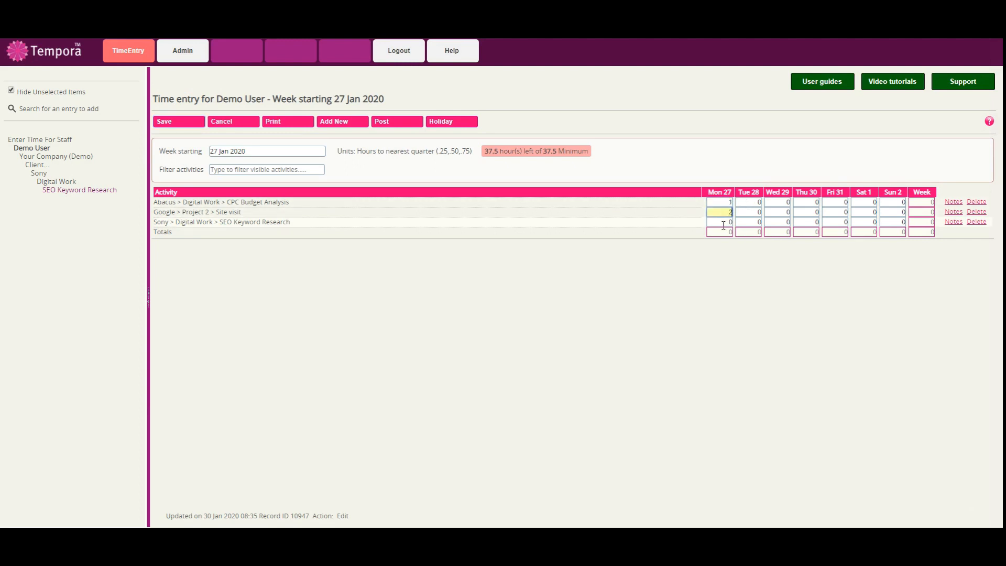
text(2)
click(723, 223)
click(665, 292)
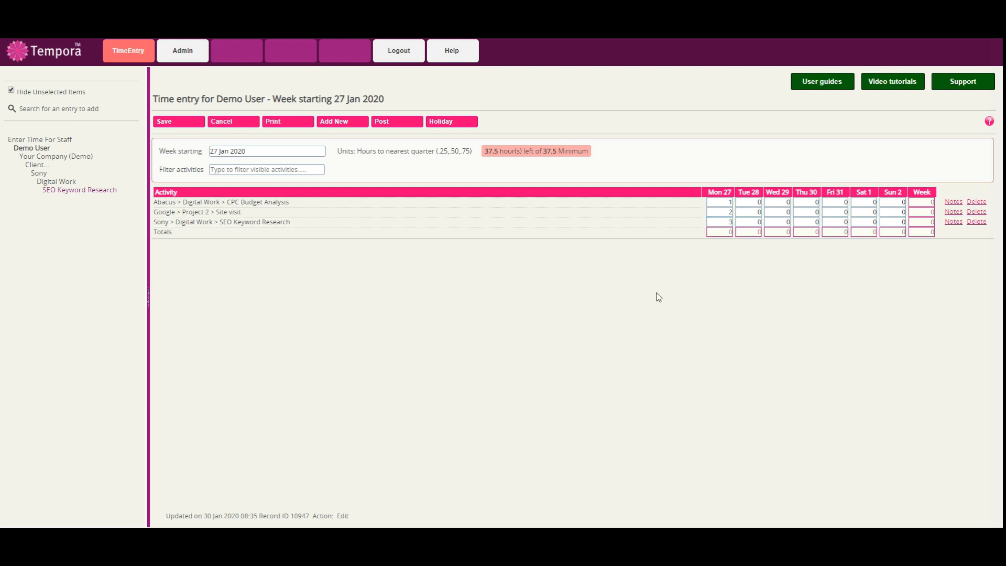
click(183, 126)
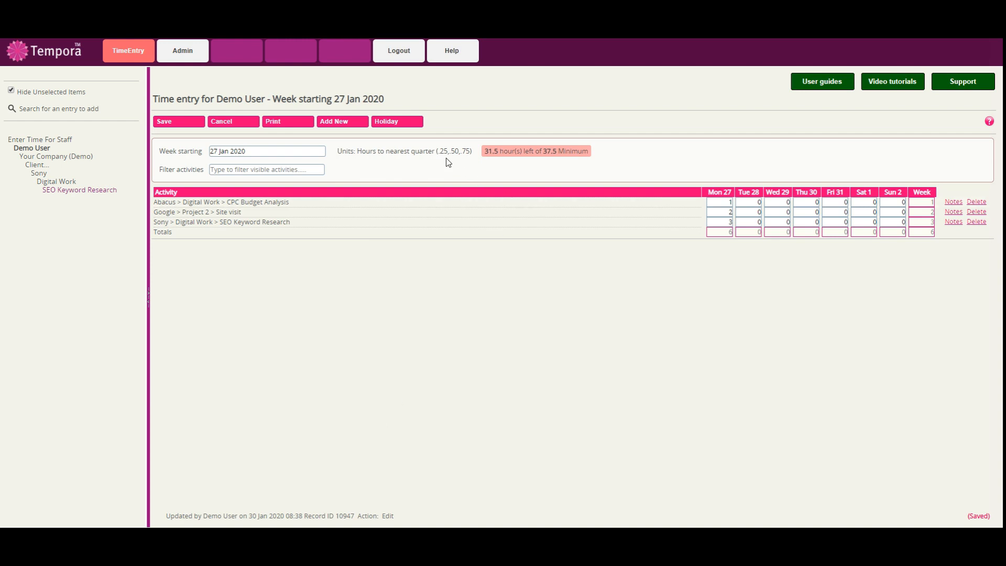
Set the Monday hours to 1.25 for Abacus, 2.5 for Google and 3.75 for Sony, and save the timesheet.
click(720, 202)
text(.25)
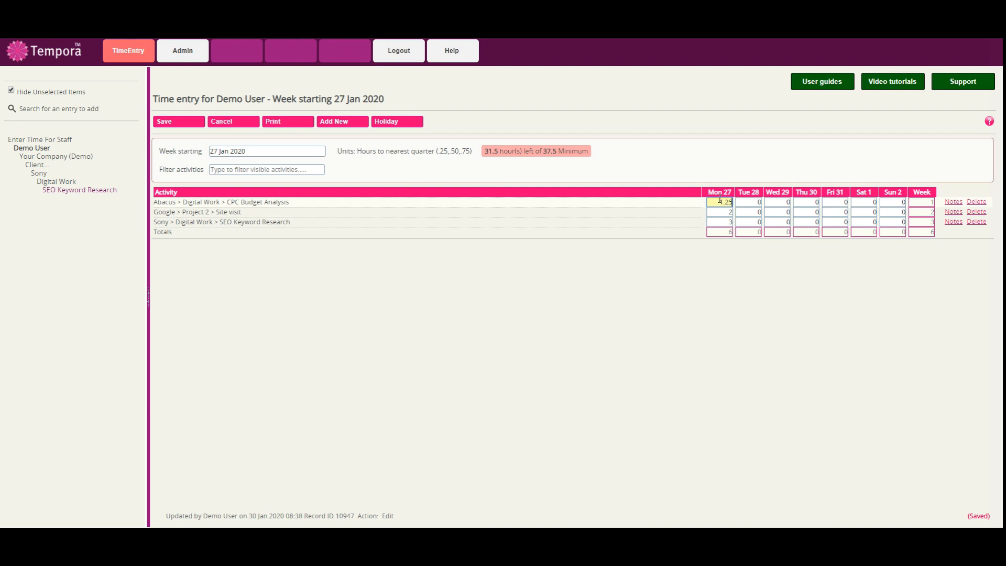
click(726, 213)
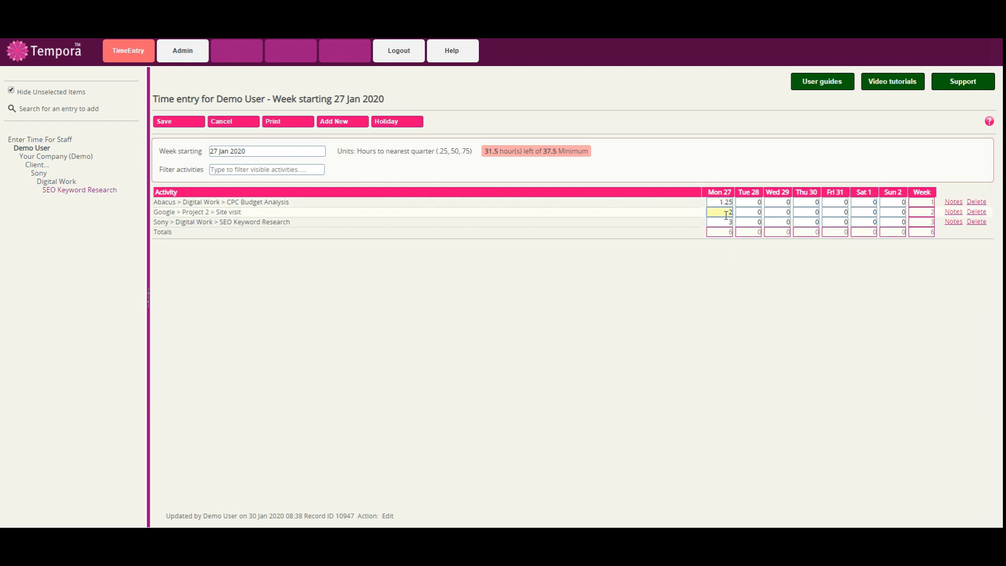
text(.5)
click(726, 219)
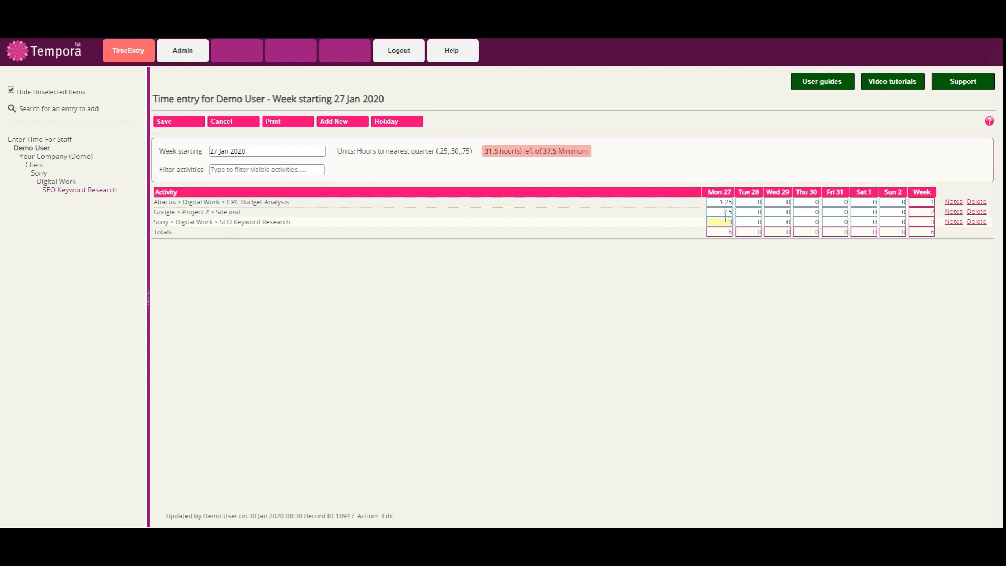
text(.75)
click(633, 299)
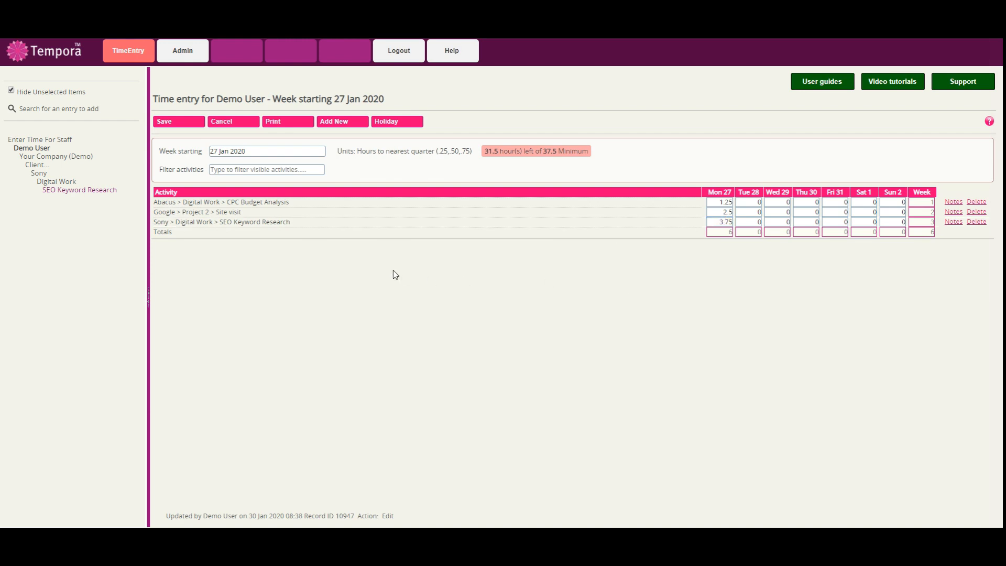
click(186, 127)
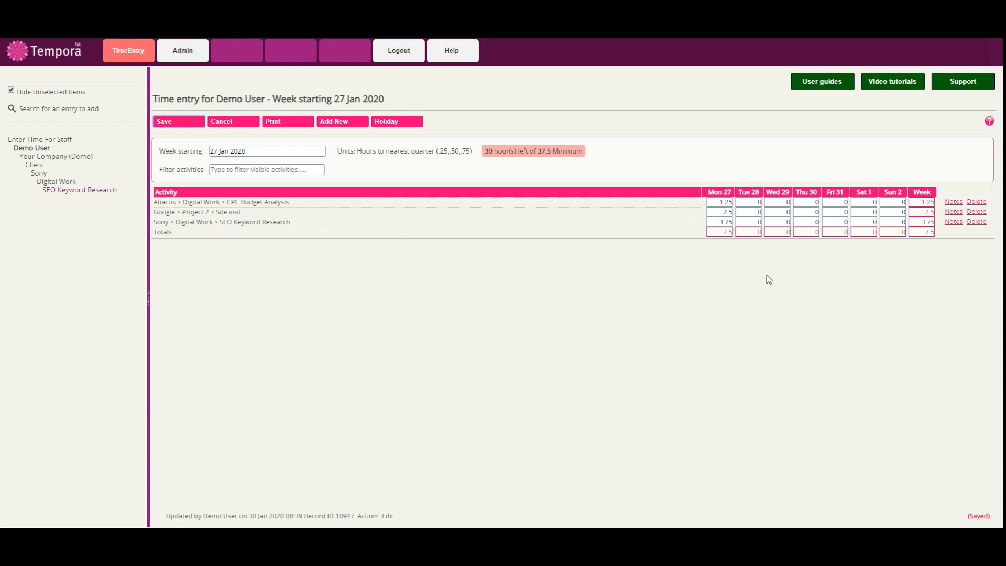
click(716, 306)
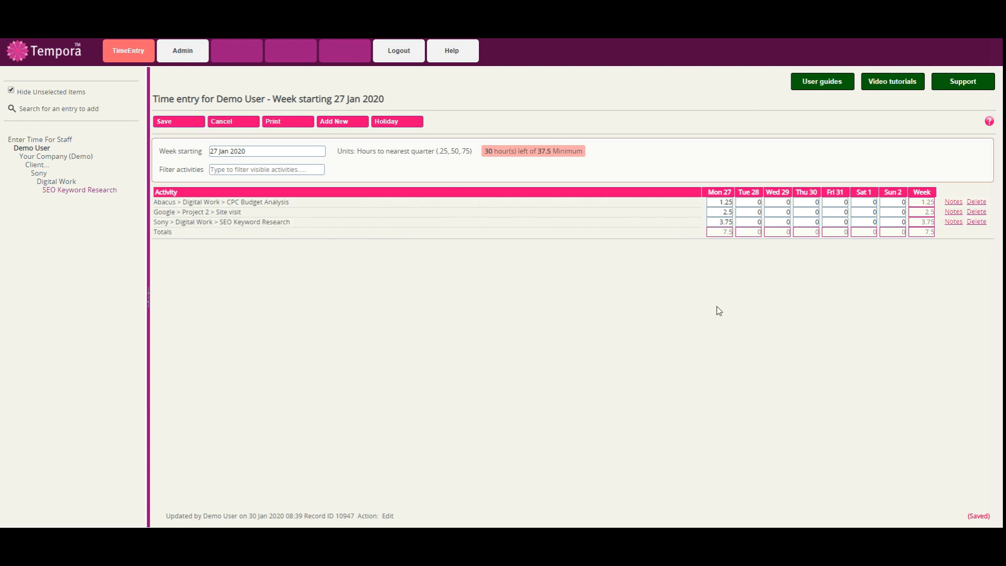
Add the text "note" as a note on Monday's Sony SEO Keyword Research entry and save the timesheet.
click(723, 222)
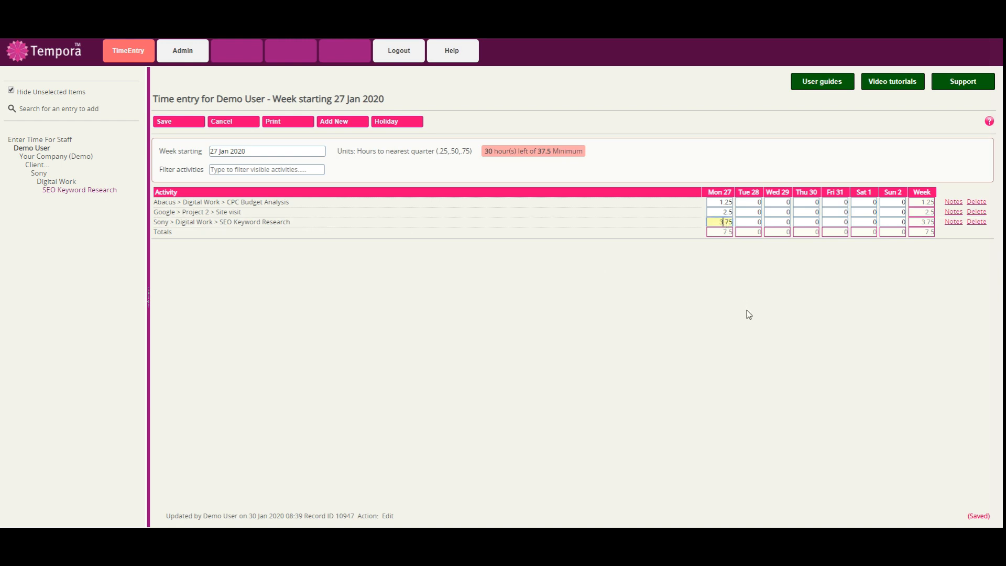
click(954, 221)
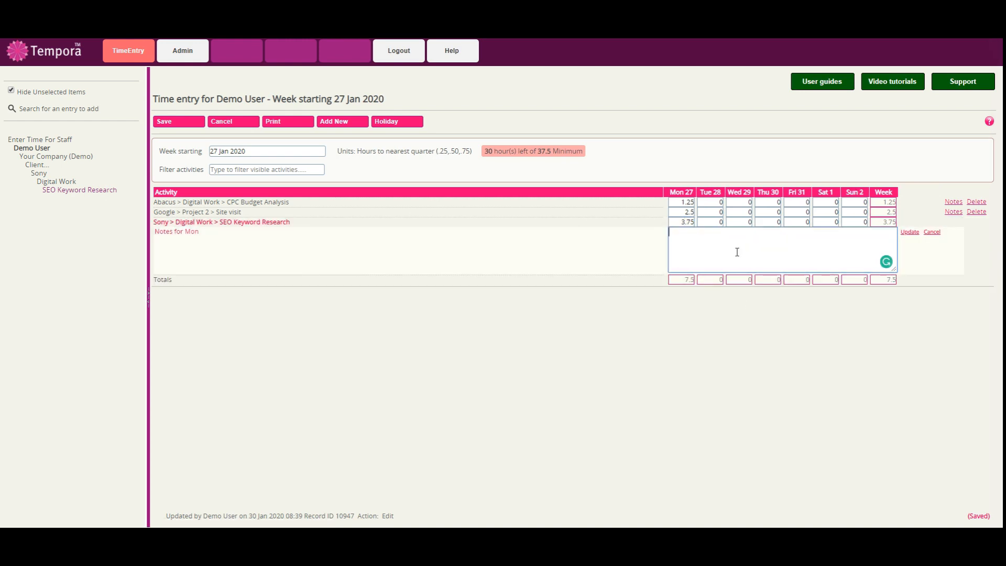
text(note)
click(906, 232)
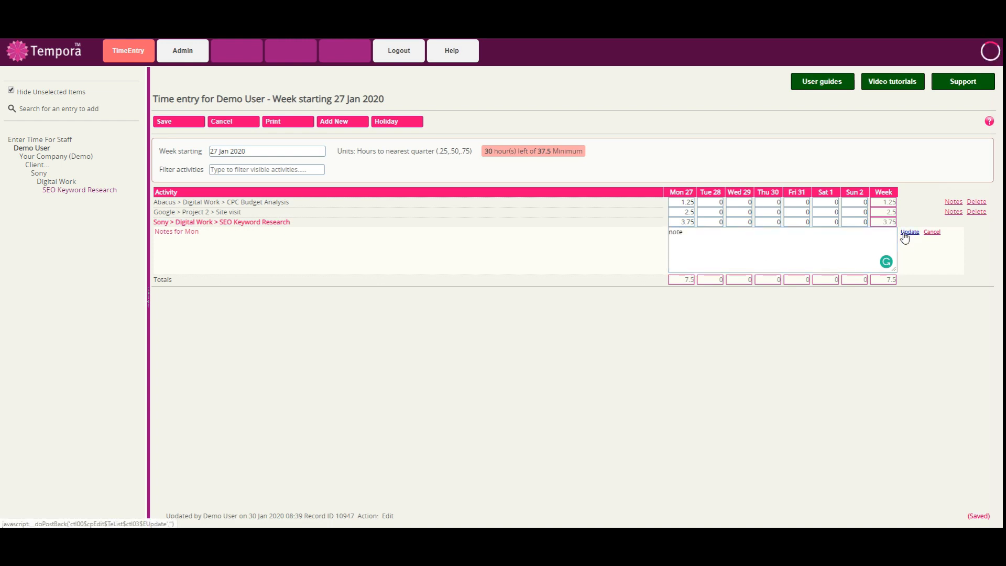
click(176, 123)
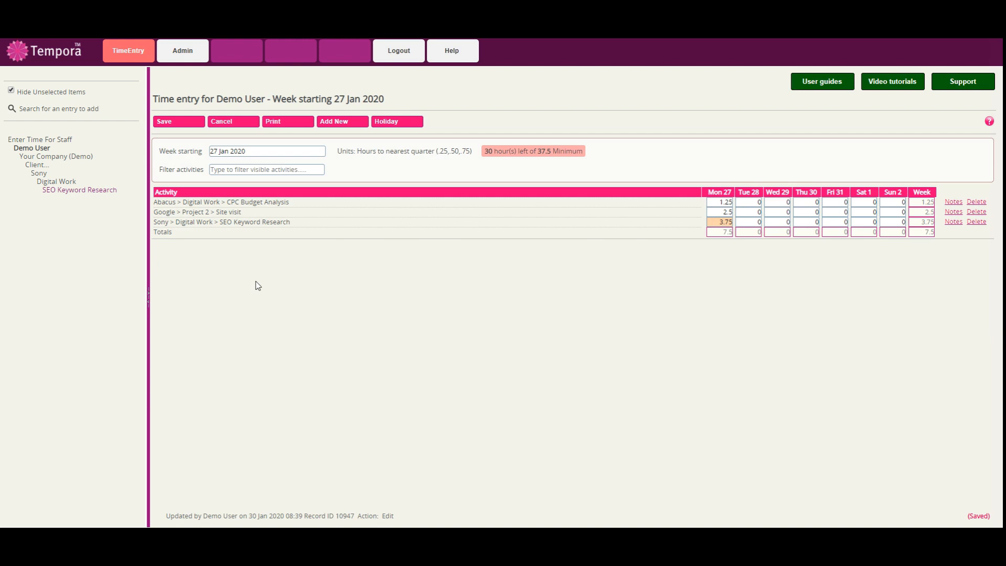
Filter the visible activities by "site" and clear the filter.
click(242, 169)
text(site)
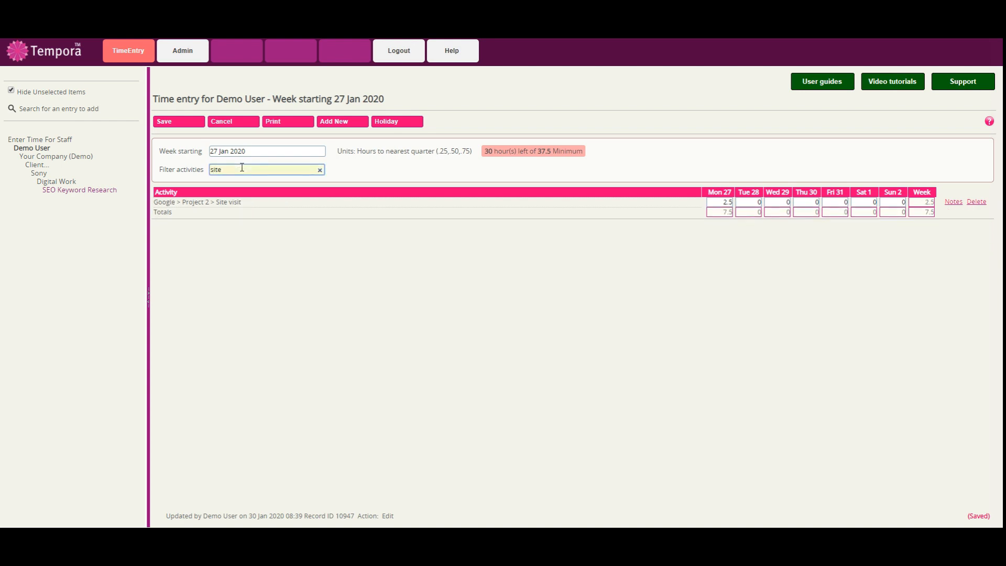
key(BackSpace)
key(BackSpace)
key(BackSpace)
key(BackSpace)
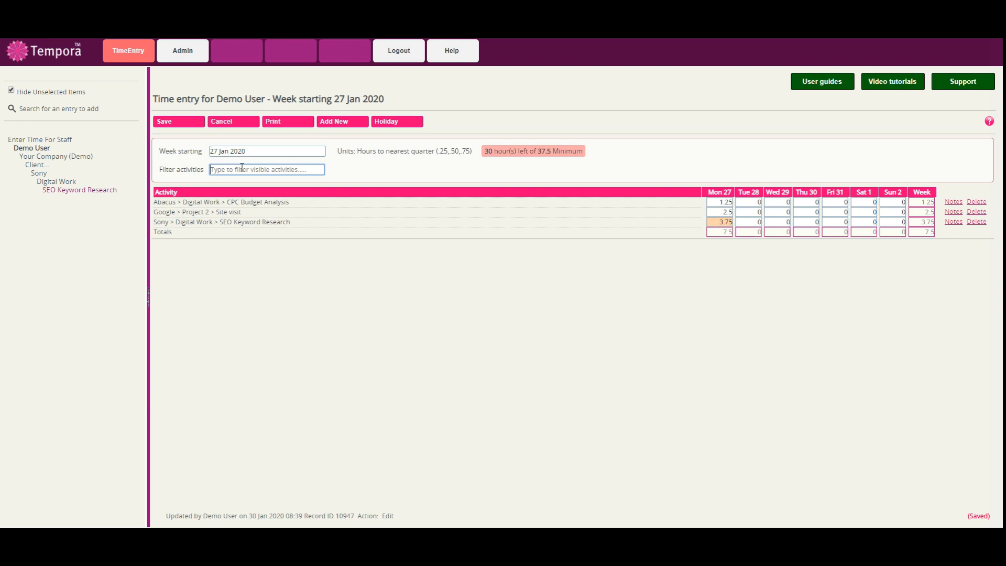
Filter the visible activities by "di" and clear the filter.
text(dig)
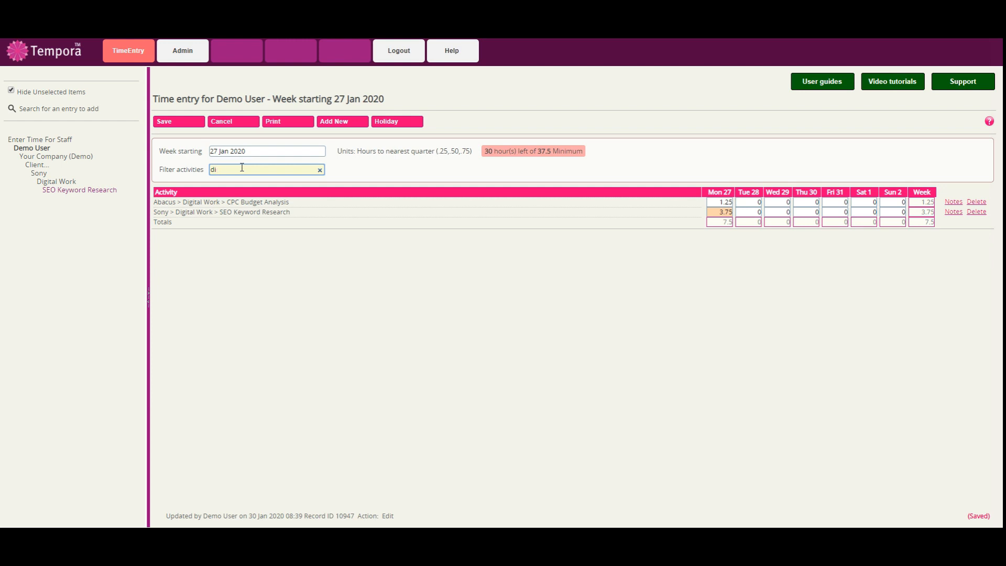
key(BackSpace)
key(BackSpace)
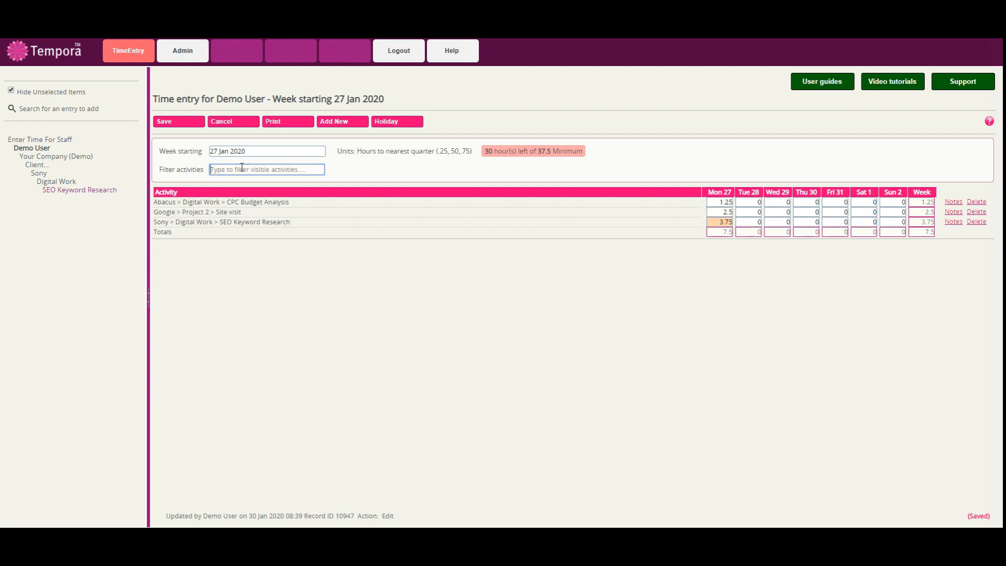
Enter 7.5 hours for Abacus on Tuesday, Google on Wednesday and Sony on both Thursday and Friday, and save the timesheet.
click(745, 203)
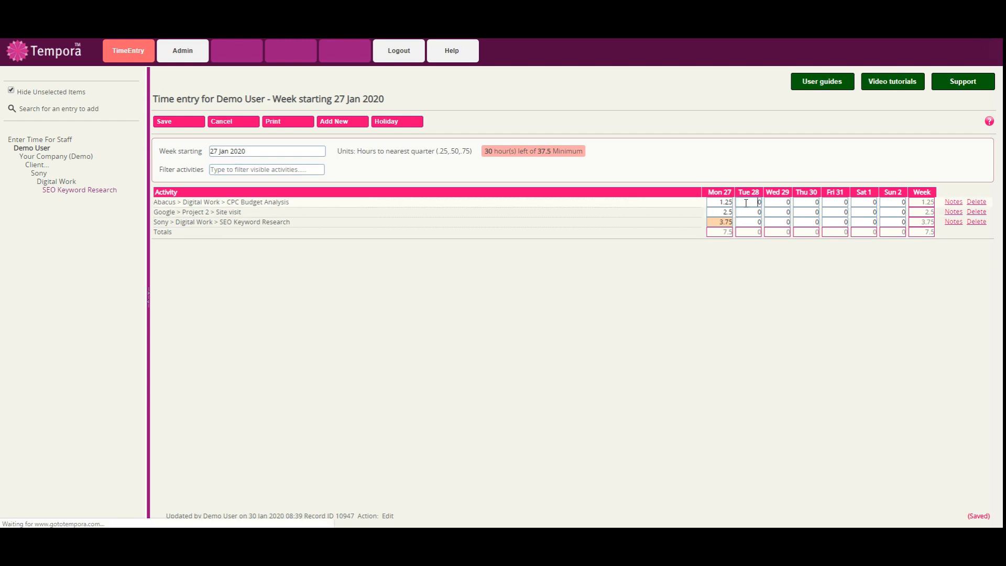
text(7.5)
click(782, 212)
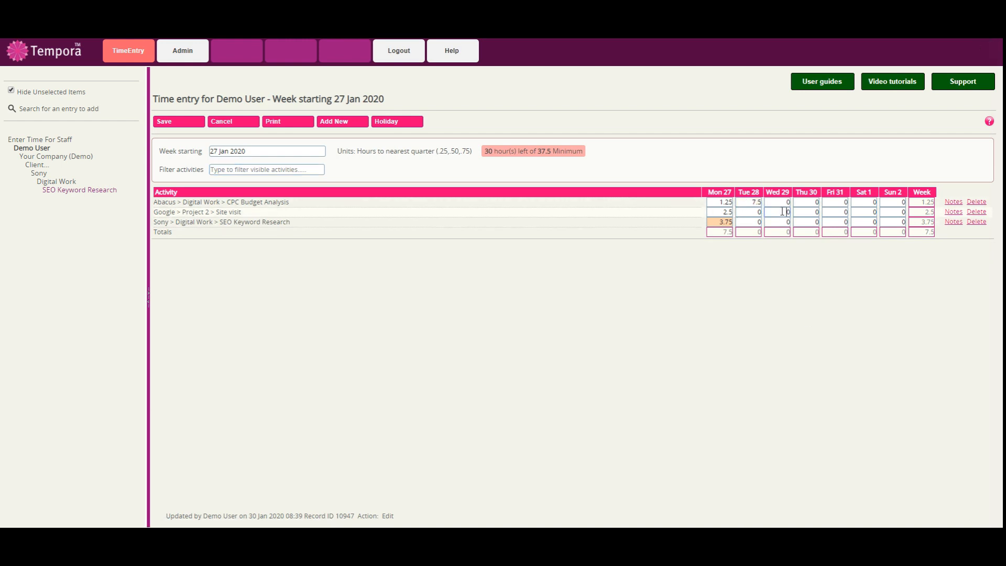
text(7.5)
click(809, 222)
text(7.5)
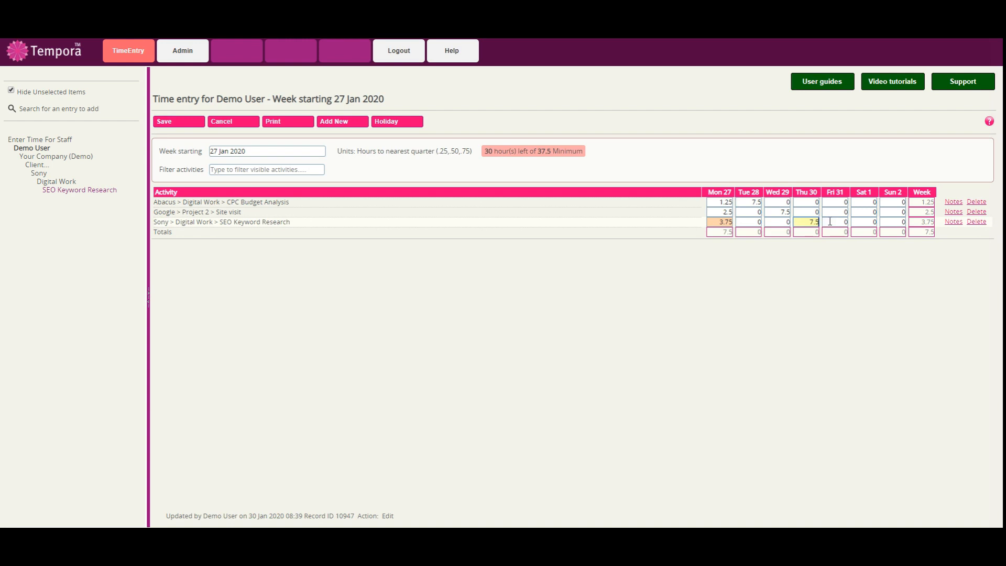
click(830, 222)
text(7.5)
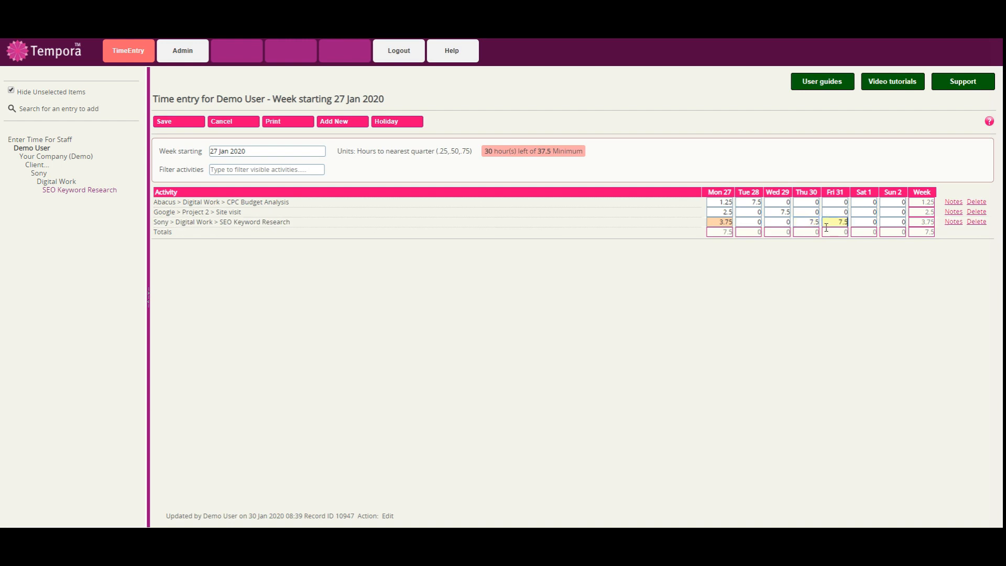
click(202, 122)
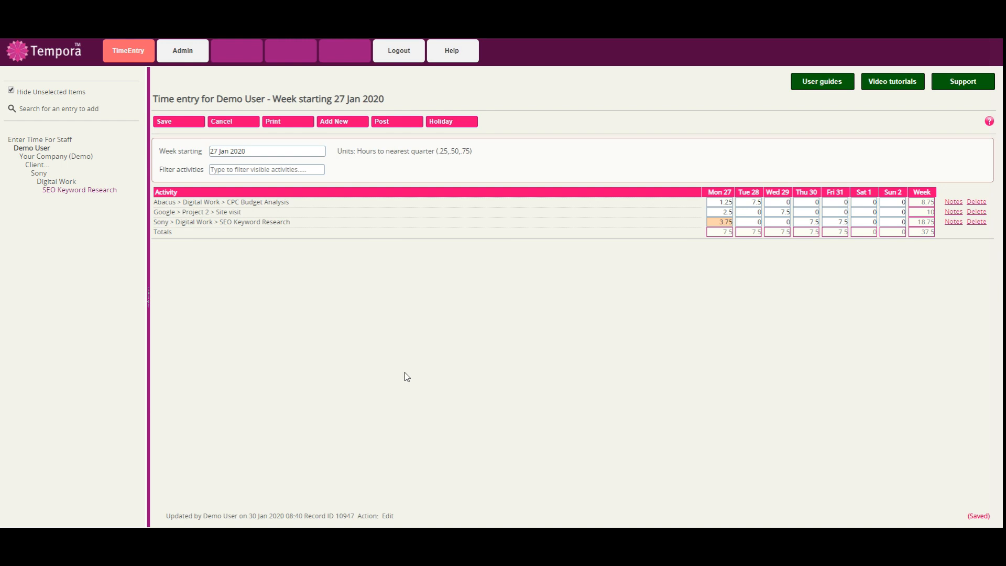
Set Friday's hours for Sony SEO Keyword Research to 8, and save and post the week's timesheet.
click(835, 221)
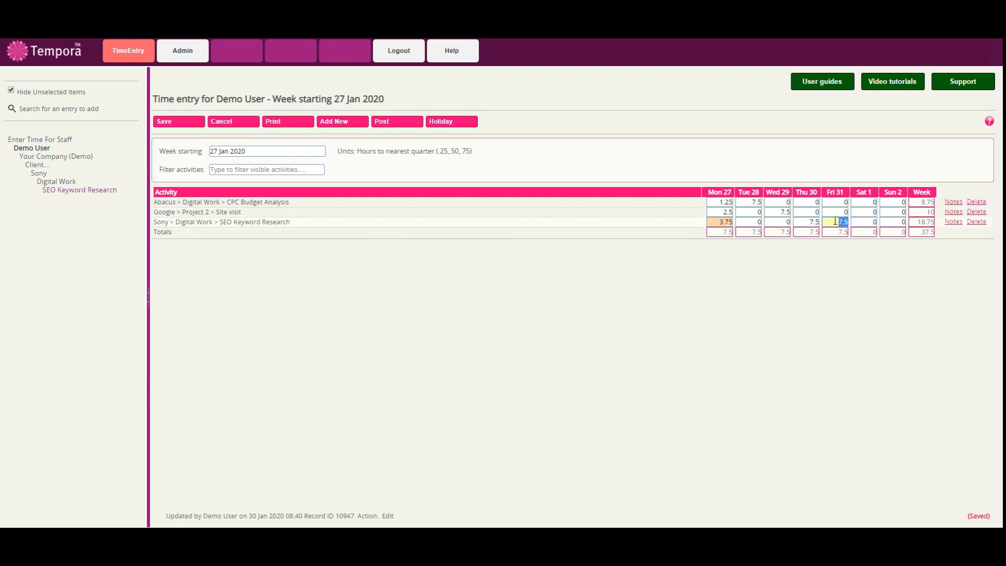
text(8)
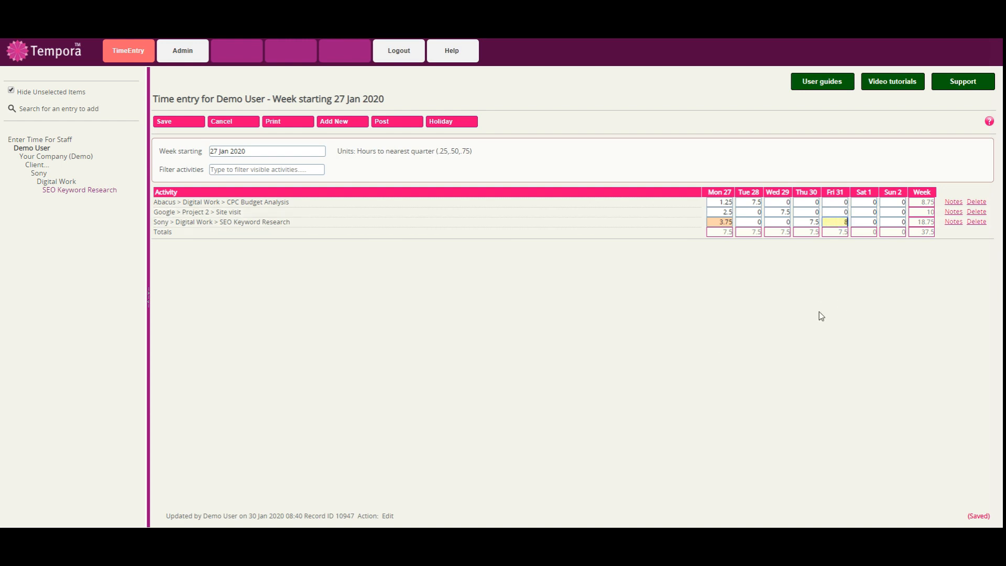
click(177, 121)
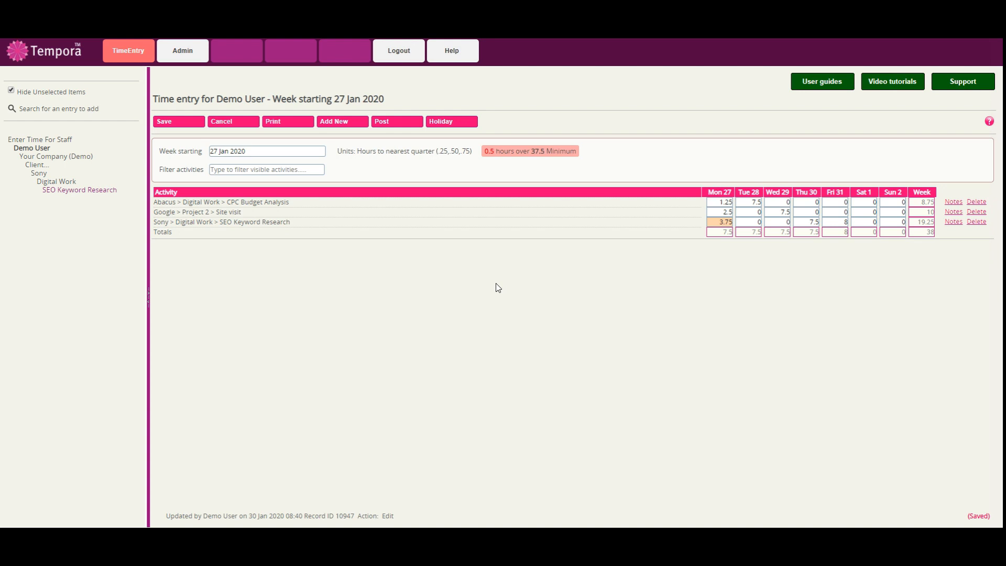
click(393, 125)
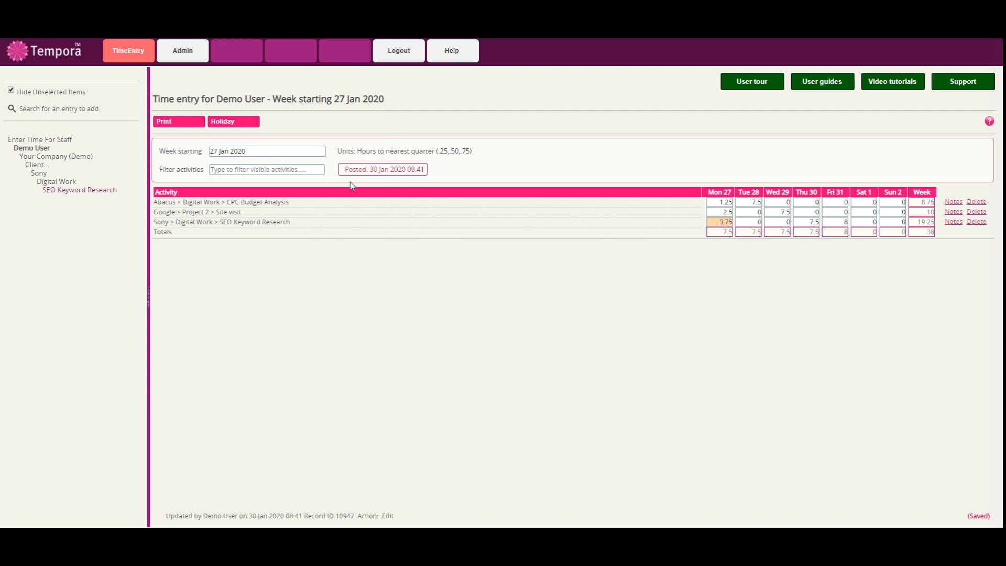
Switch to the timesheet for the week starting 03 Feb 2020 and expand the full client list for adding activities.
click(254, 151)
click(221, 249)
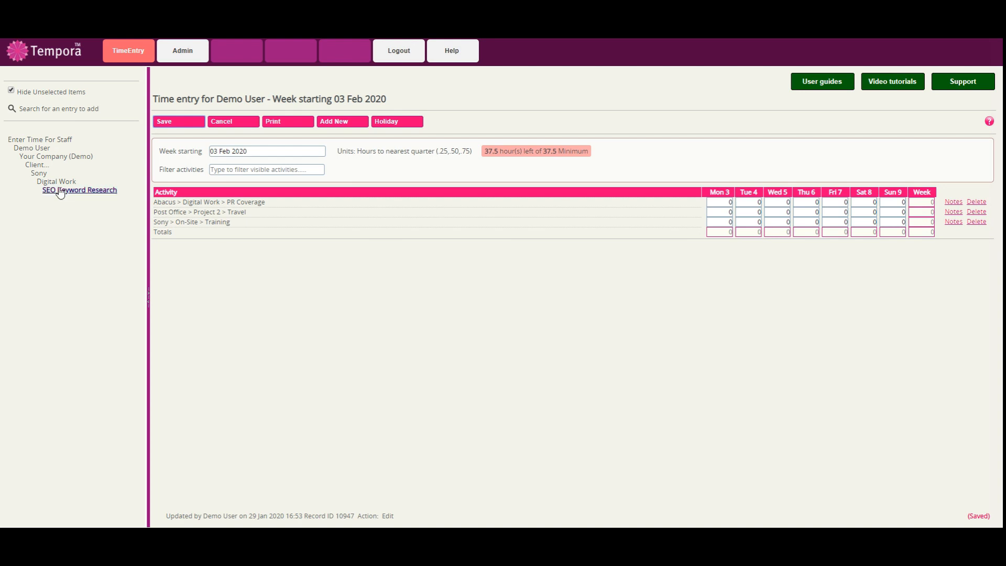
click(36, 165)
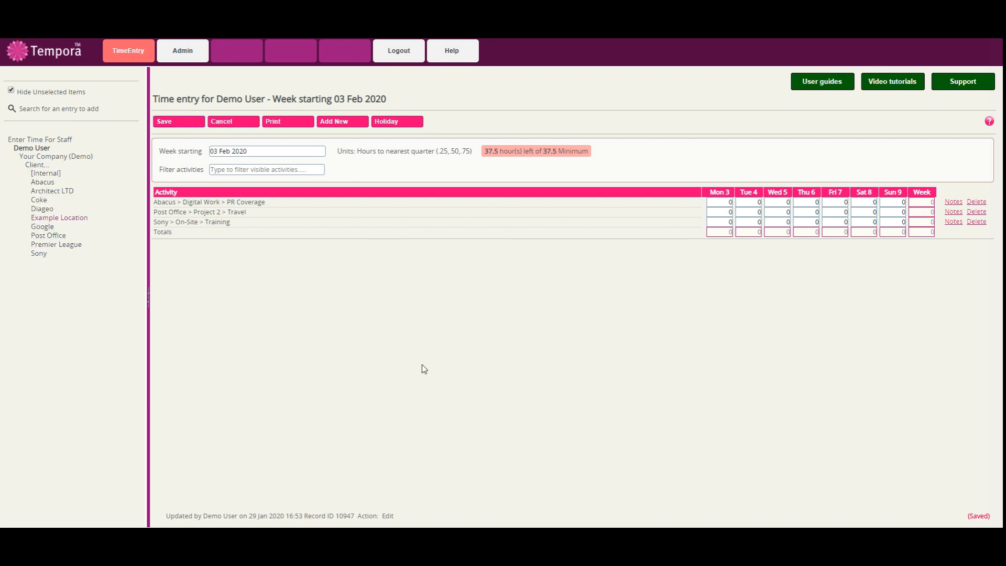